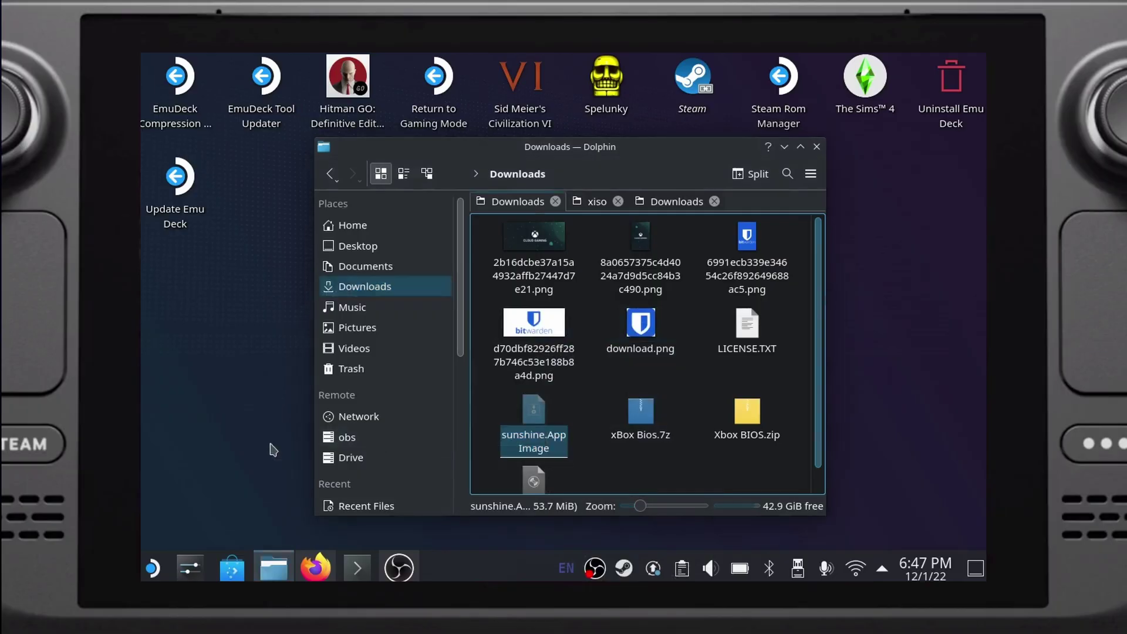
Step: Paste sunshine.AppImage onto the desktop, tick Is executable in its Permissions, and execute it
right_click(271, 445)
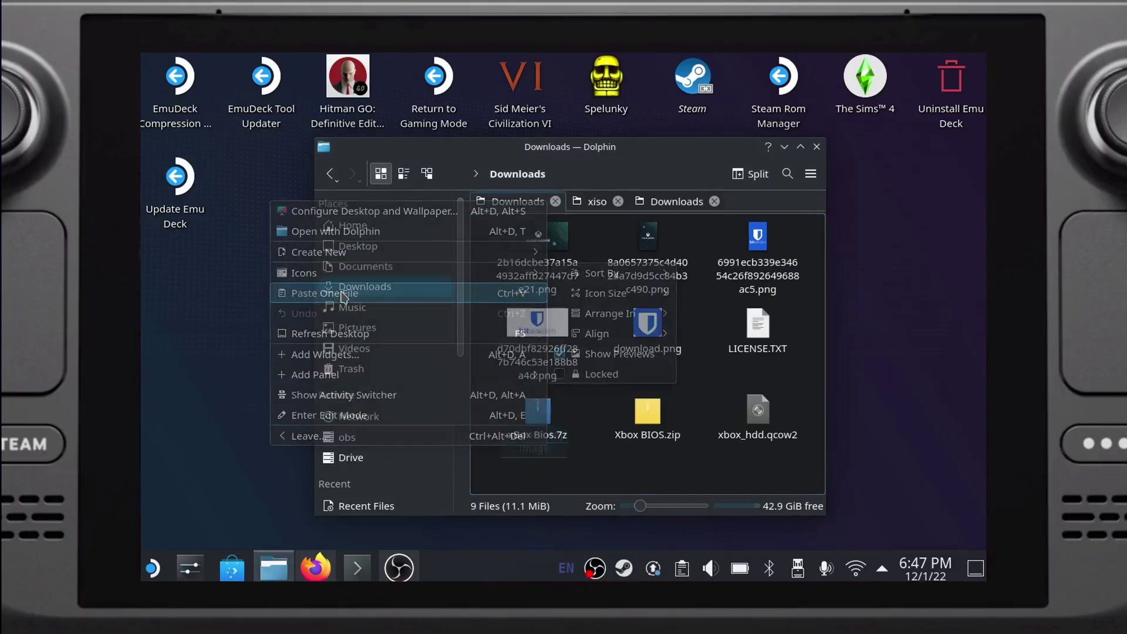
left_click(816, 146)
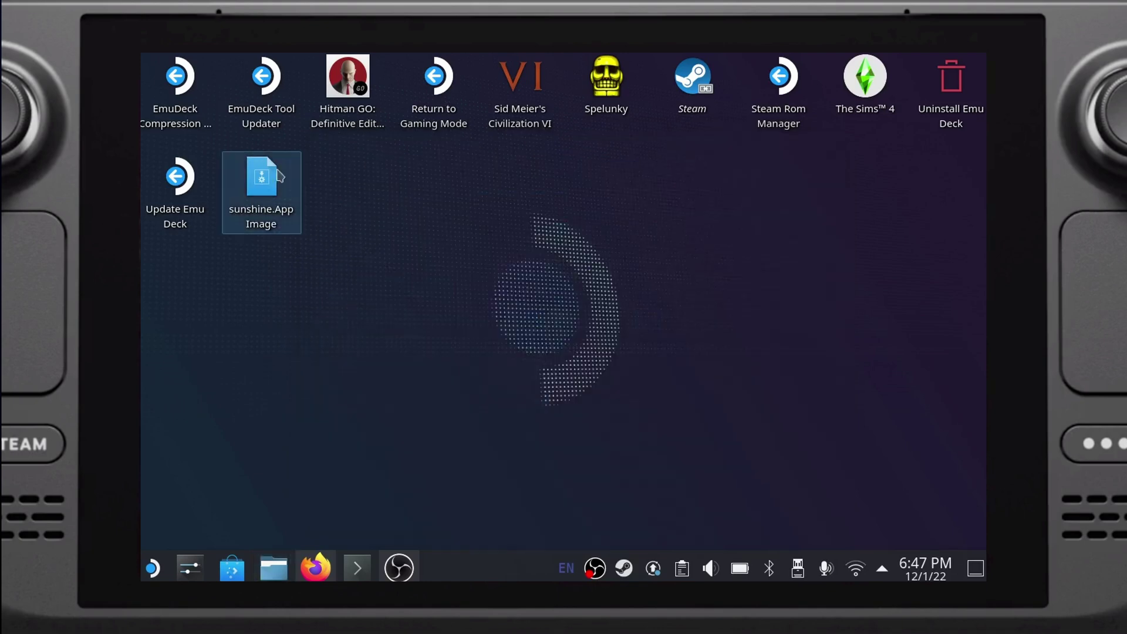
right_click(270, 187)
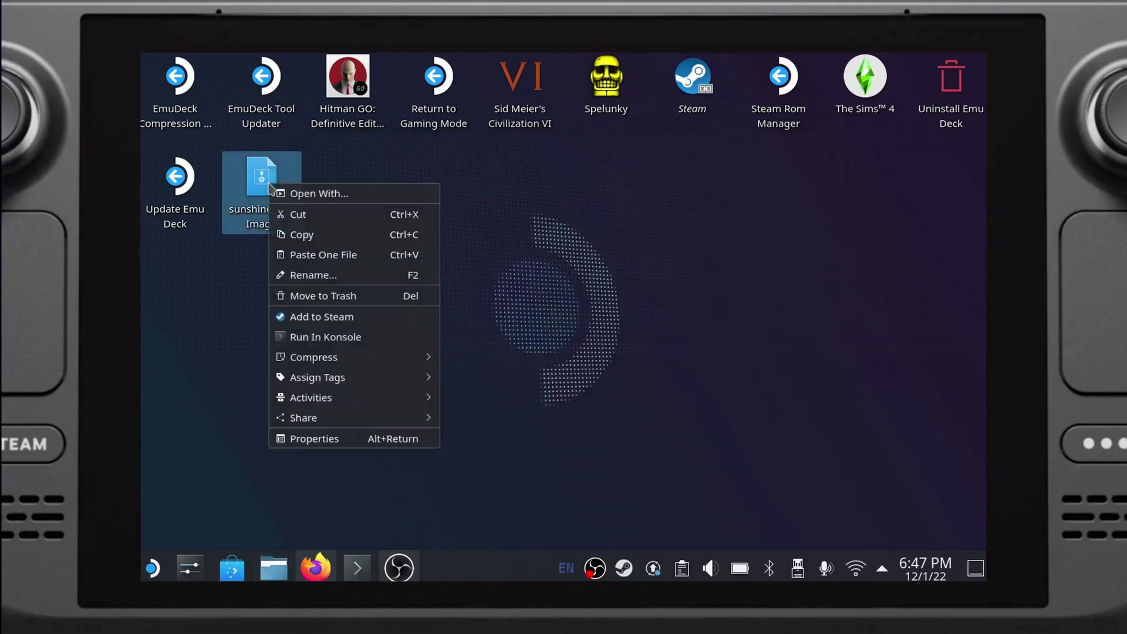
left_click(312, 439)
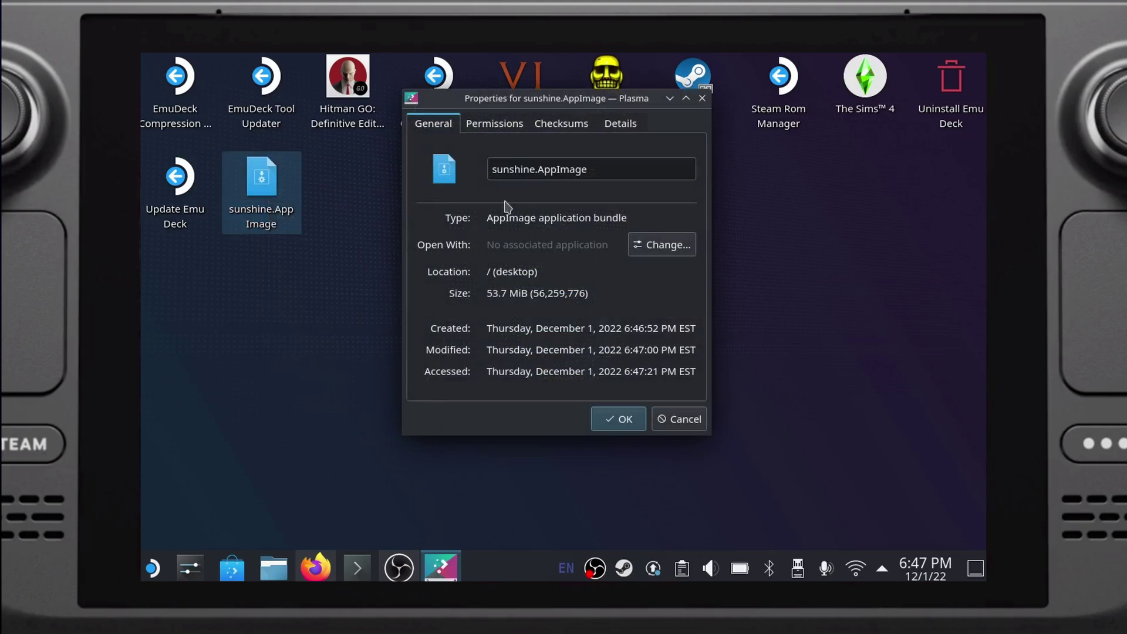
left_click(508, 123)
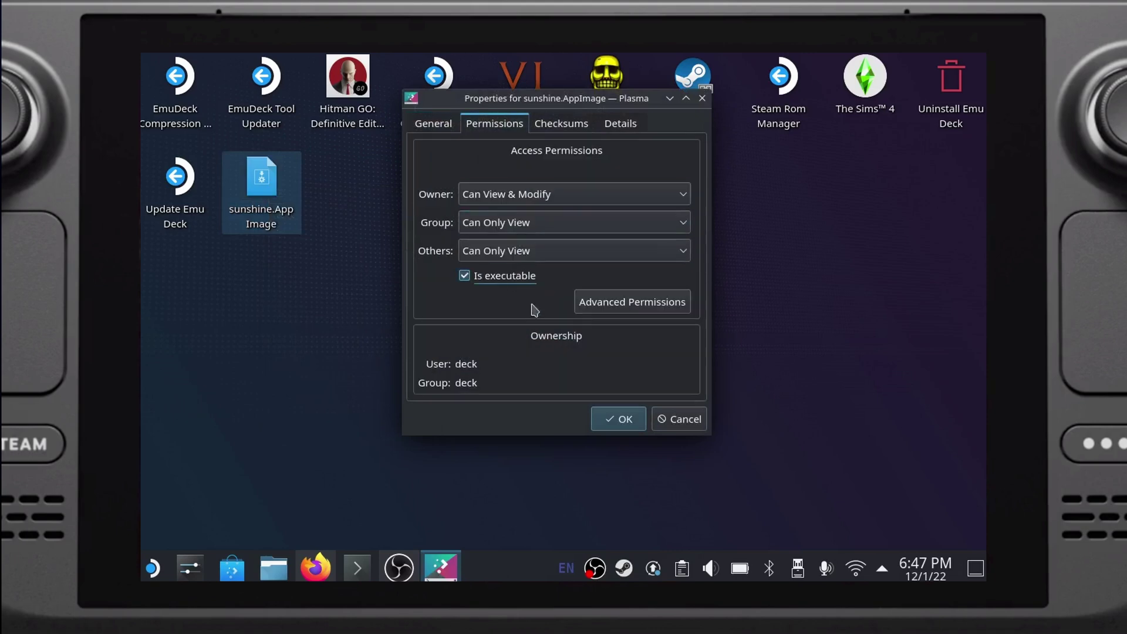
left_click(615, 424)
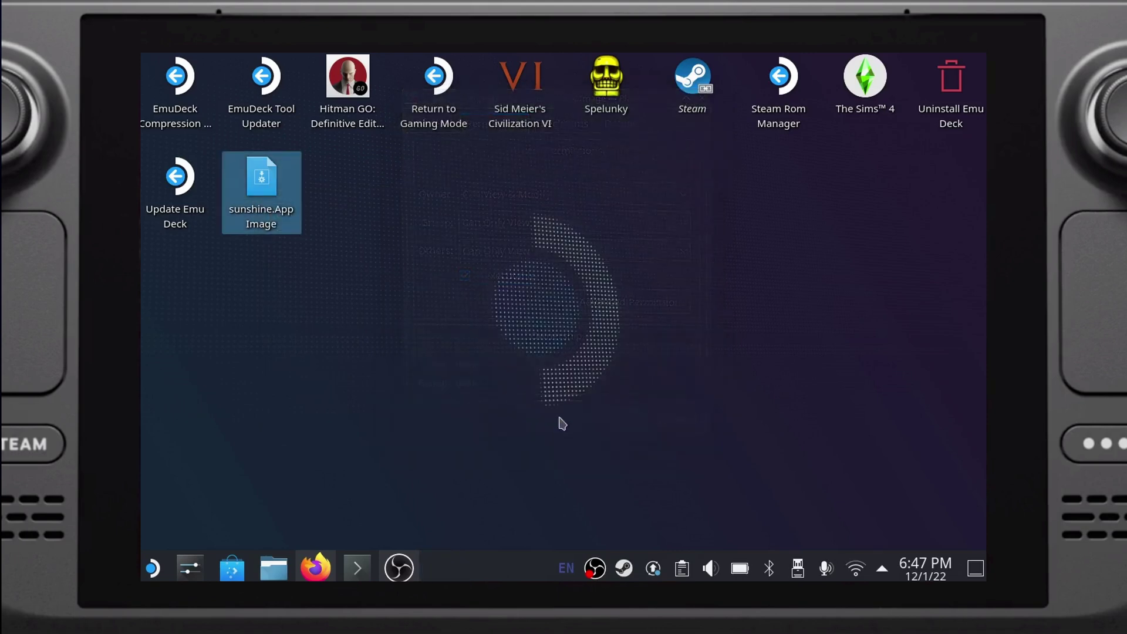
double_click(270, 200)
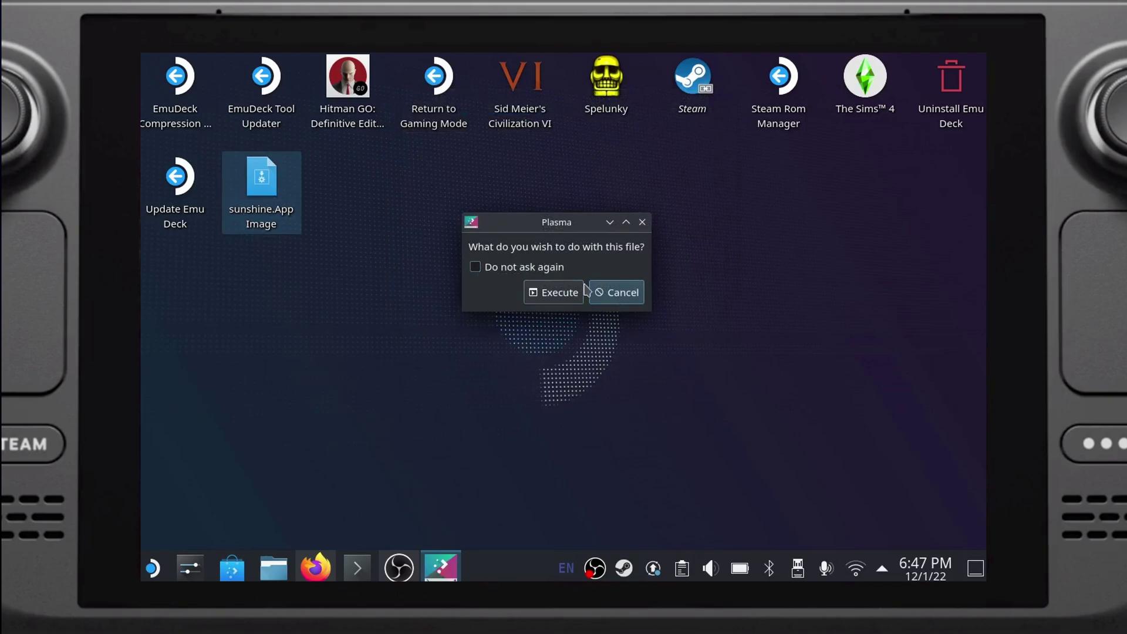
left_click(561, 293)
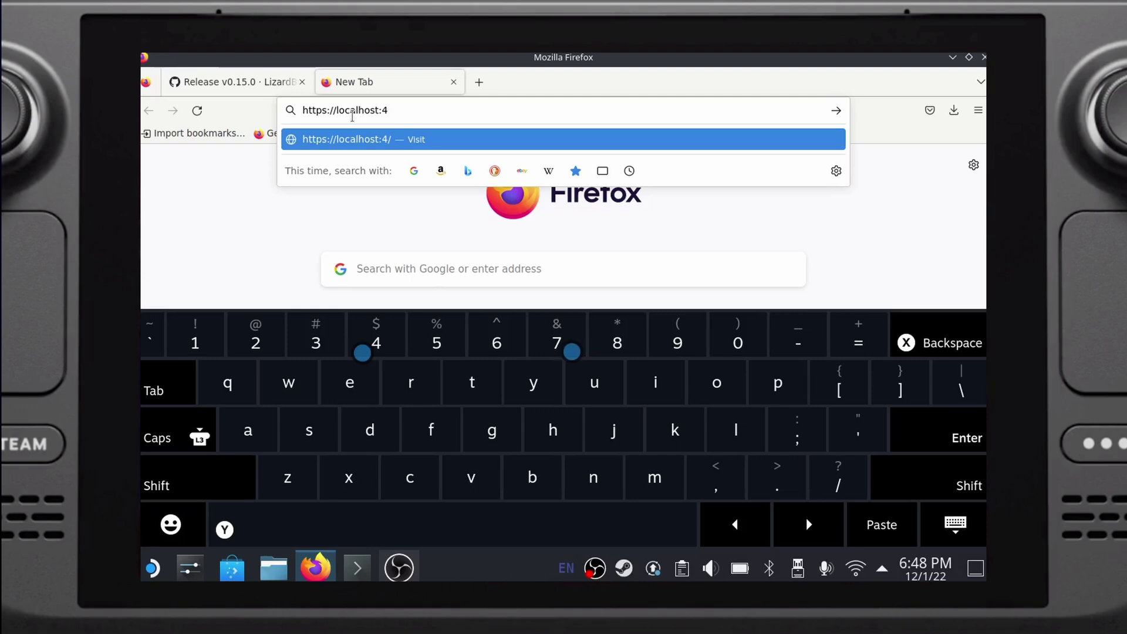
type("7")
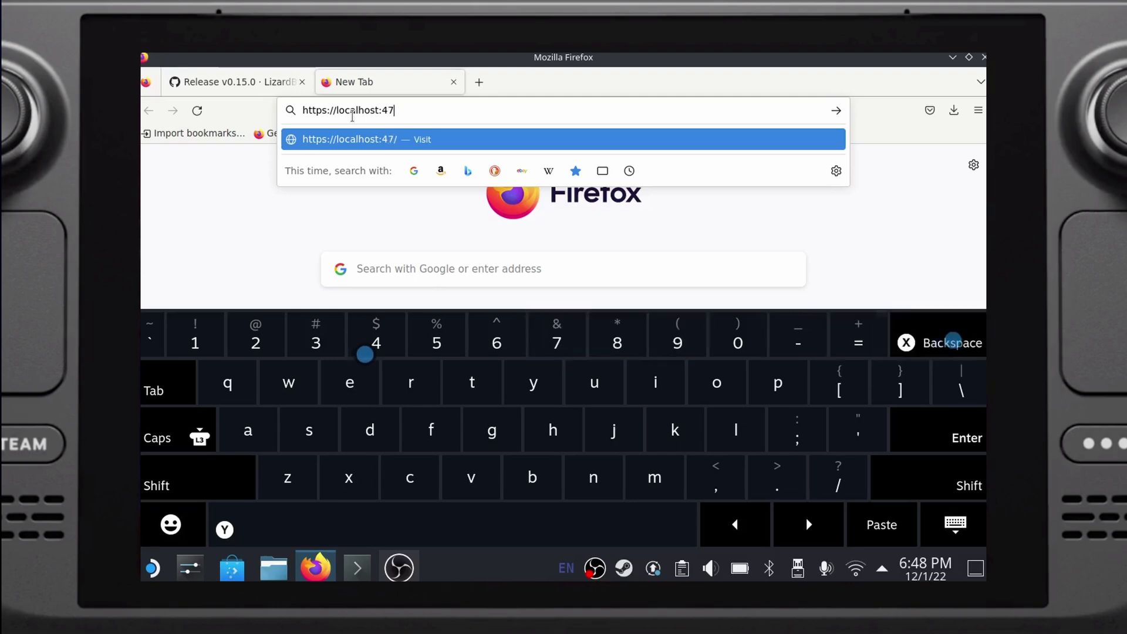
type("990")
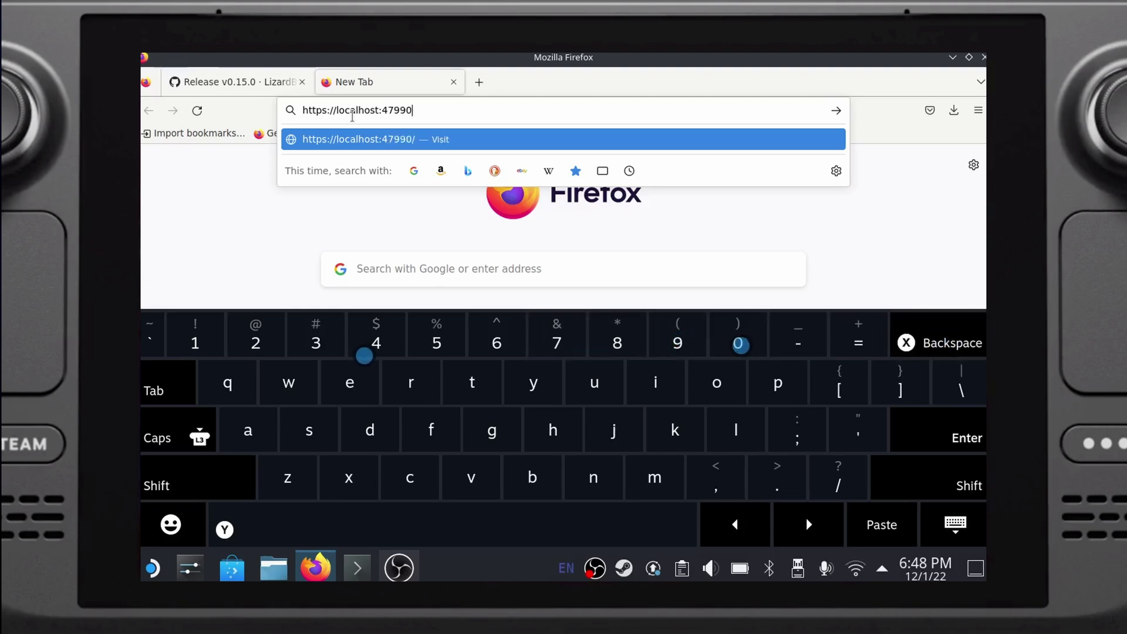
key("Return")
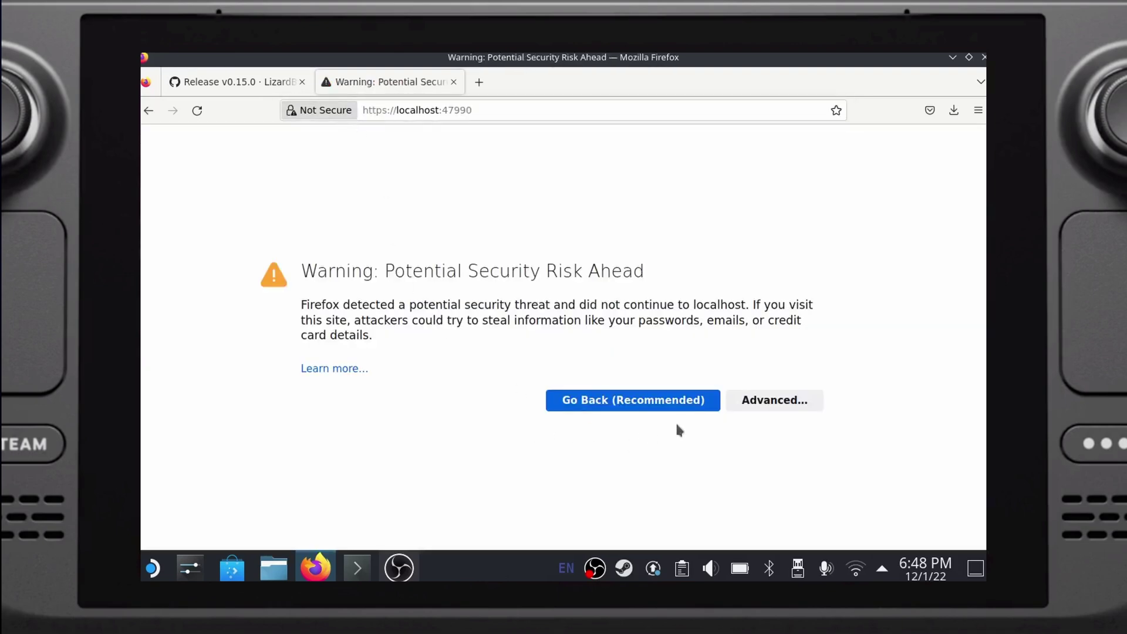
left_click(757, 404)
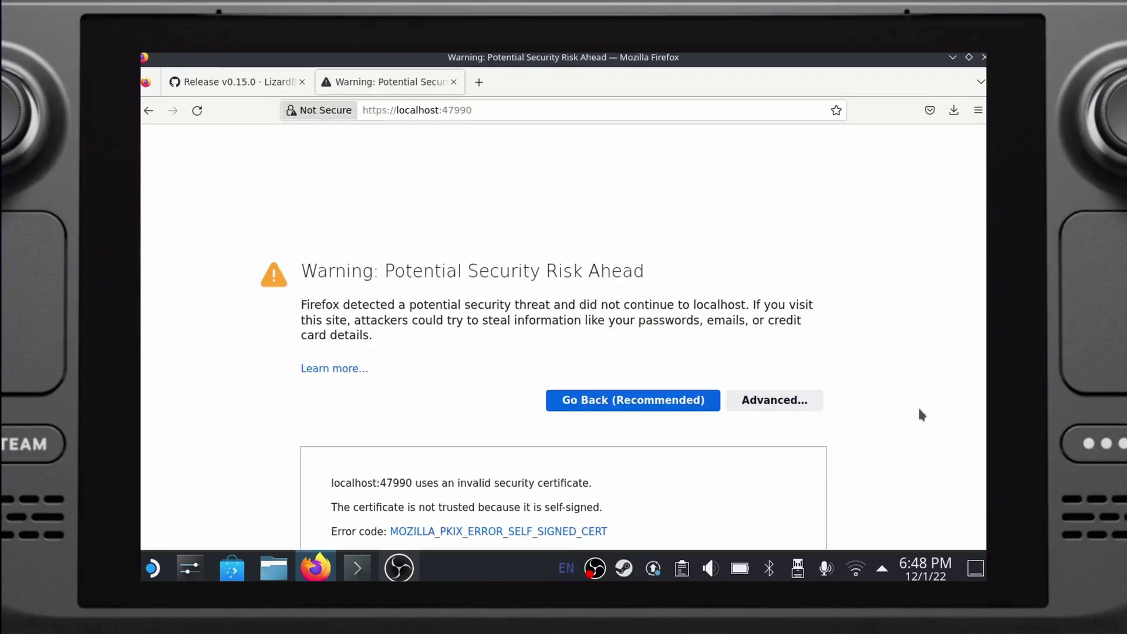
scroll(915, 405, "down", 2)
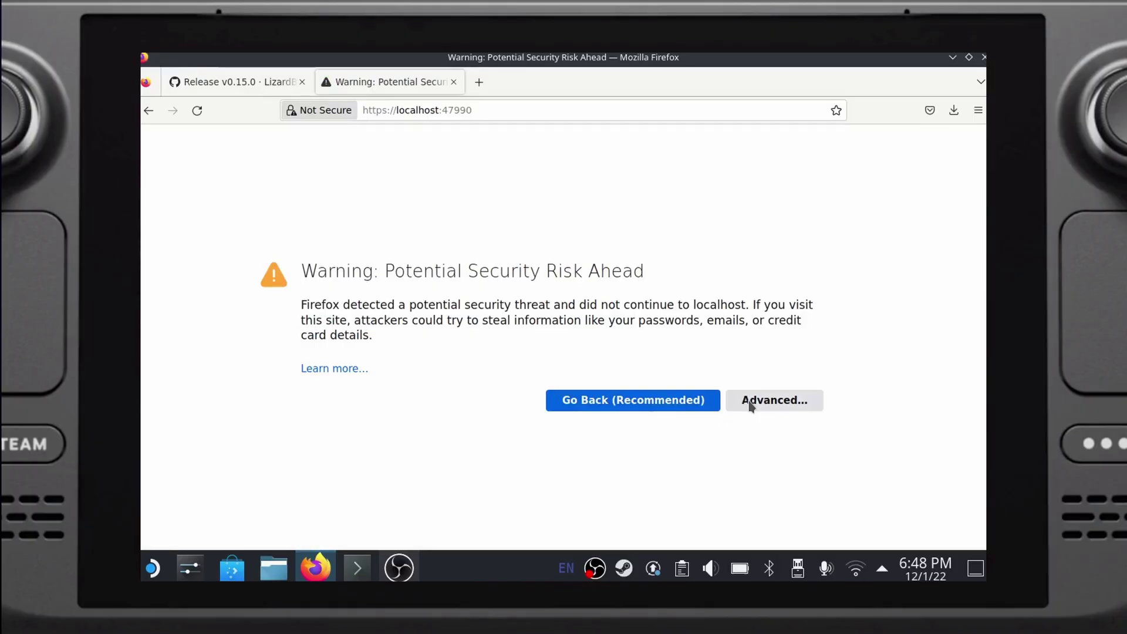
left_click(746, 403)
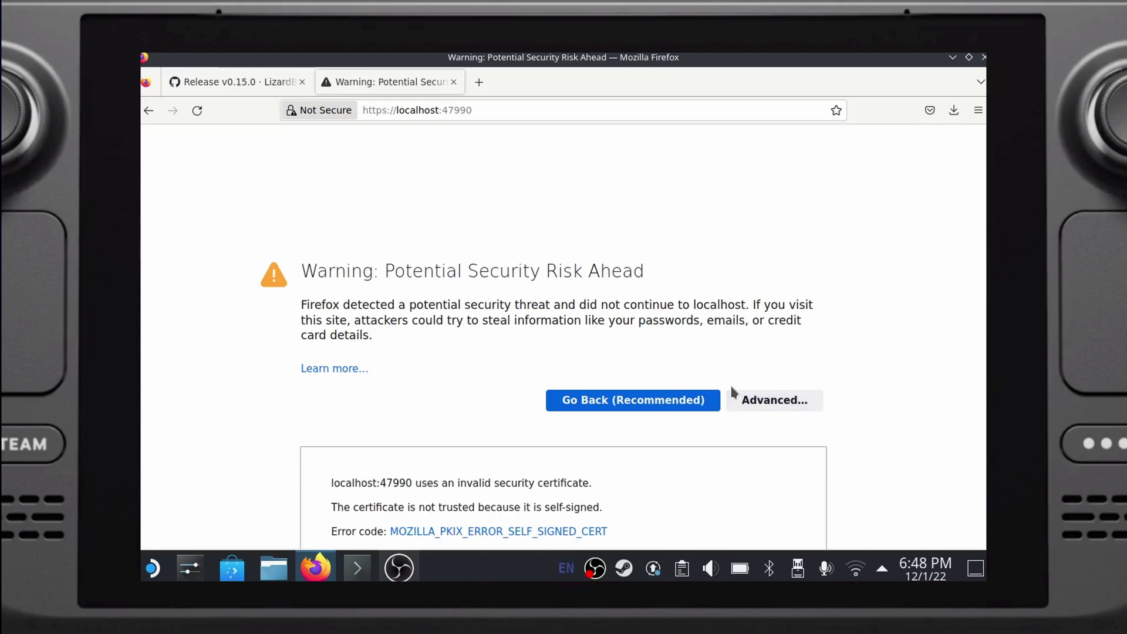
scroll(912, 398, "down", 3)
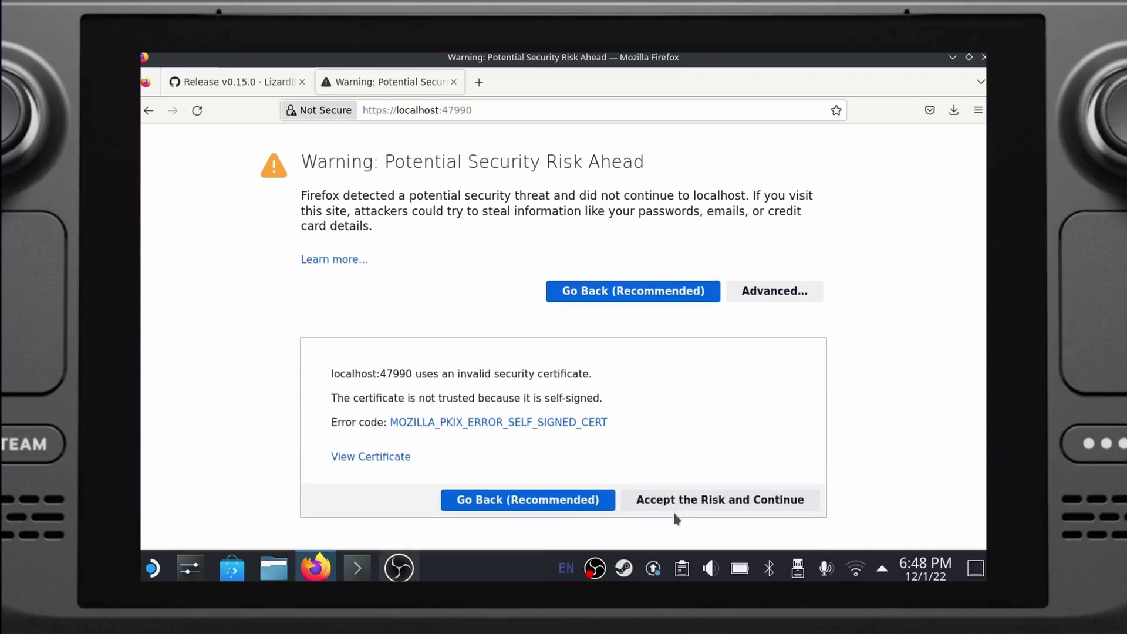
left_click(694, 504)
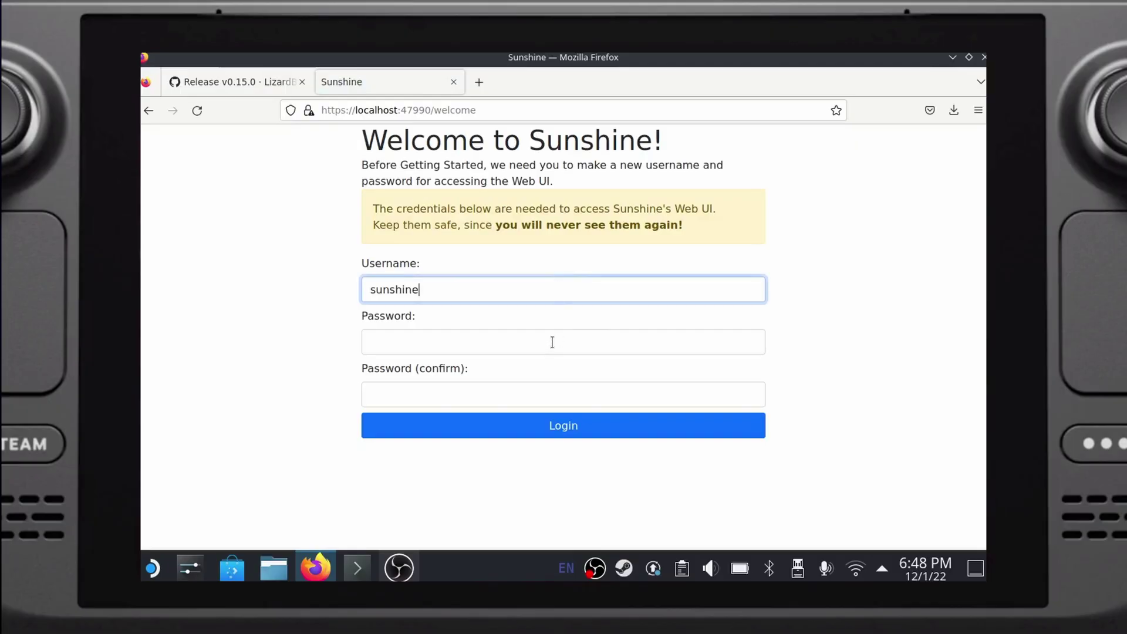
Step: Create the Sunshine Web UI login with a generated password, save it, and sign in
left_click(551, 339)
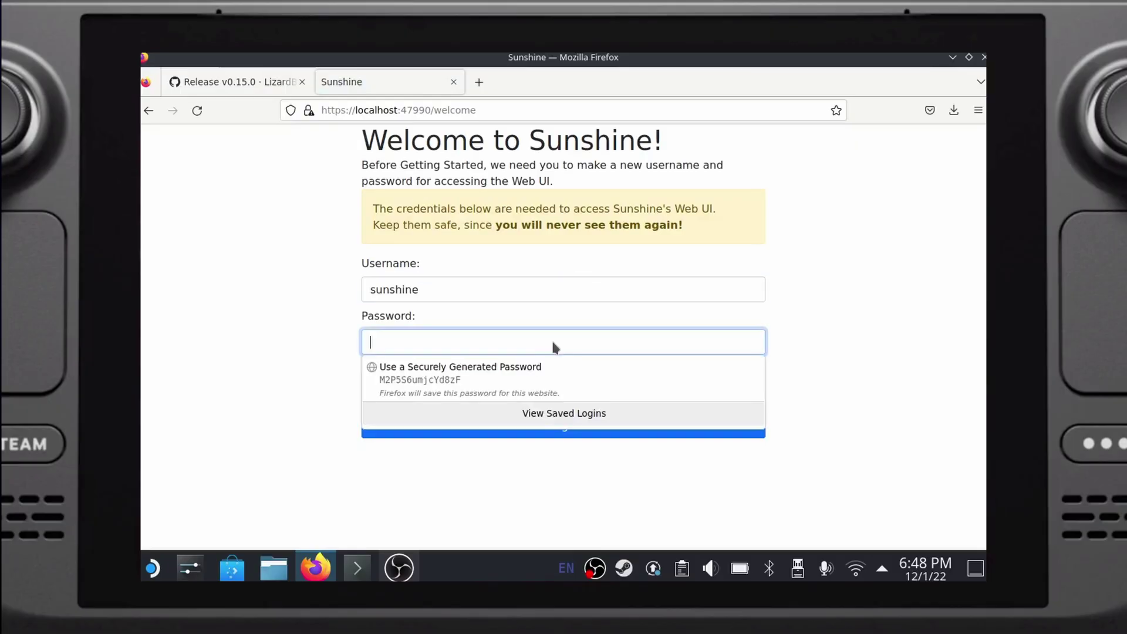
left_click(531, 383)
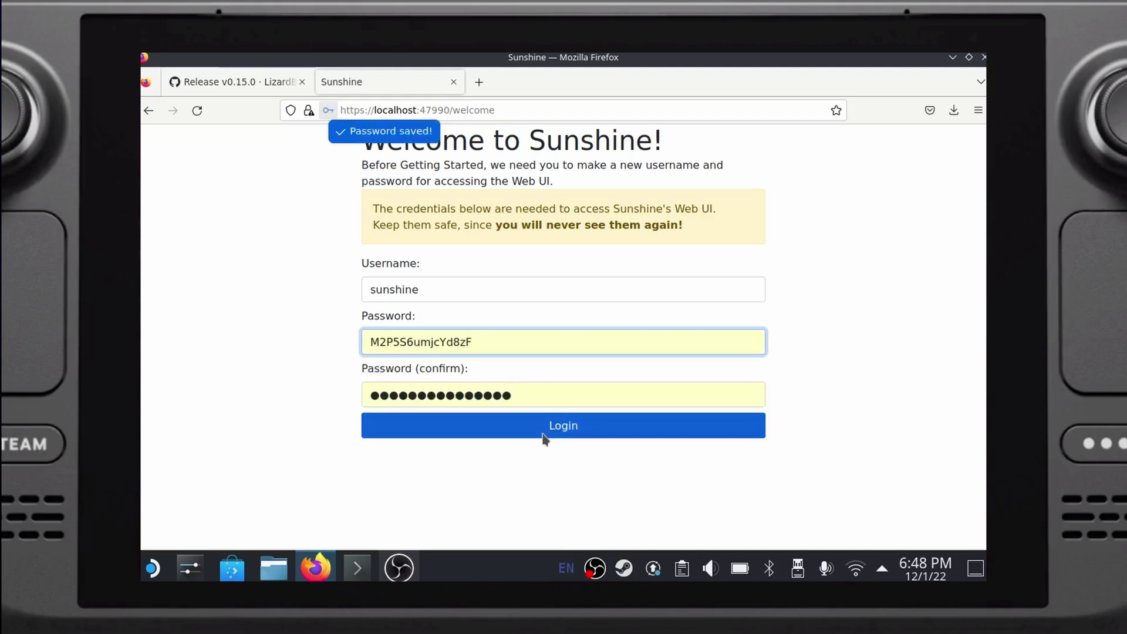
left_click(545, 437)
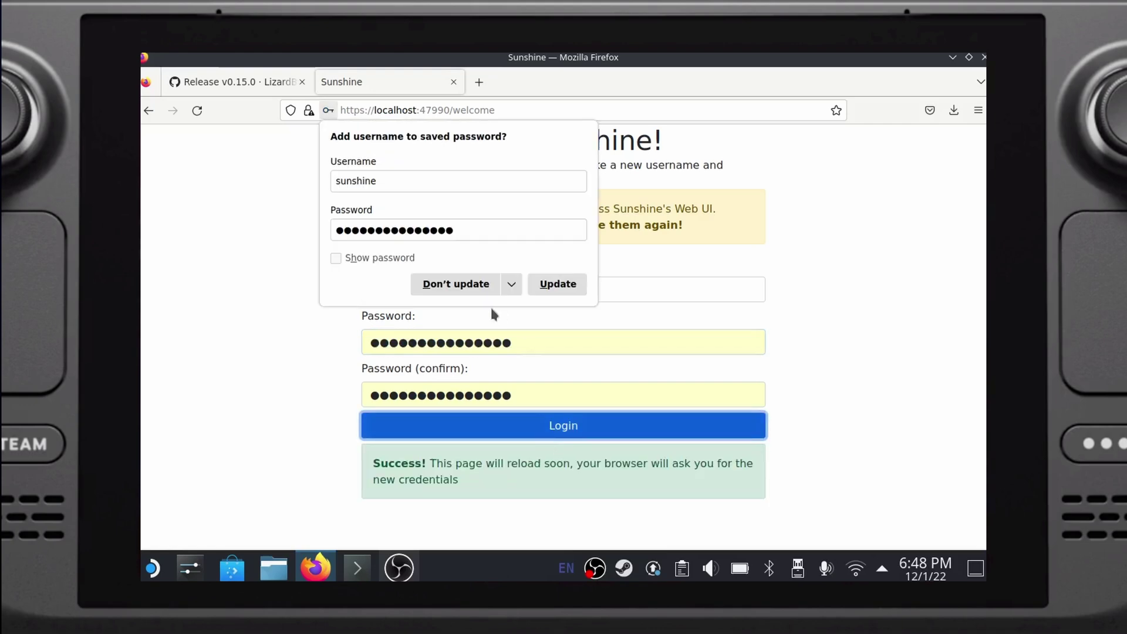
left_click(568, 284)
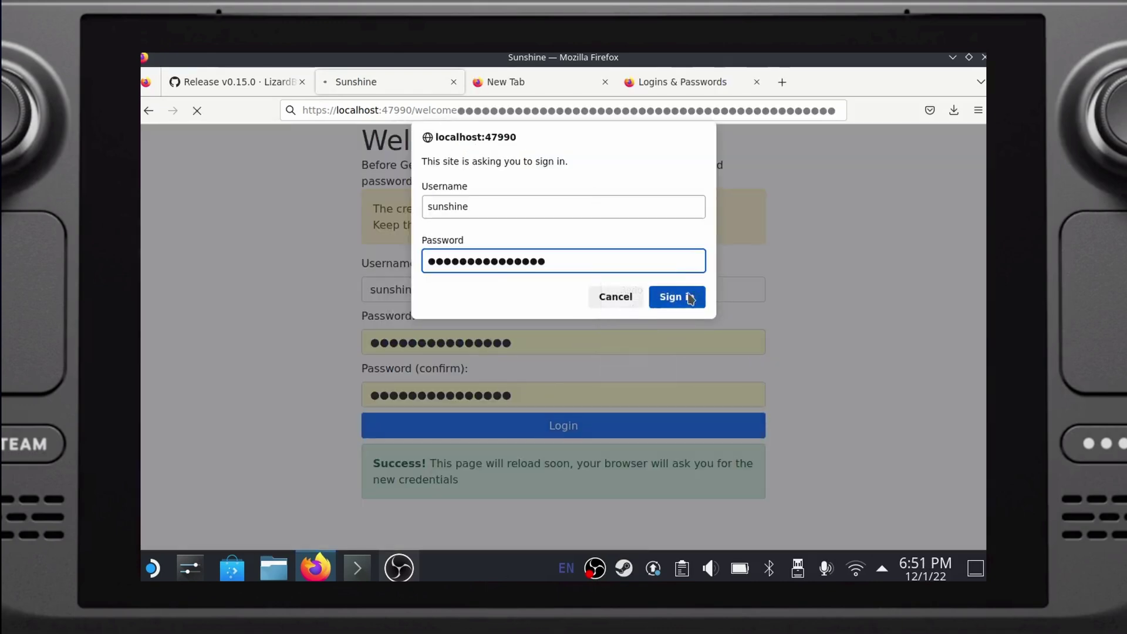
left_click(674, 297)
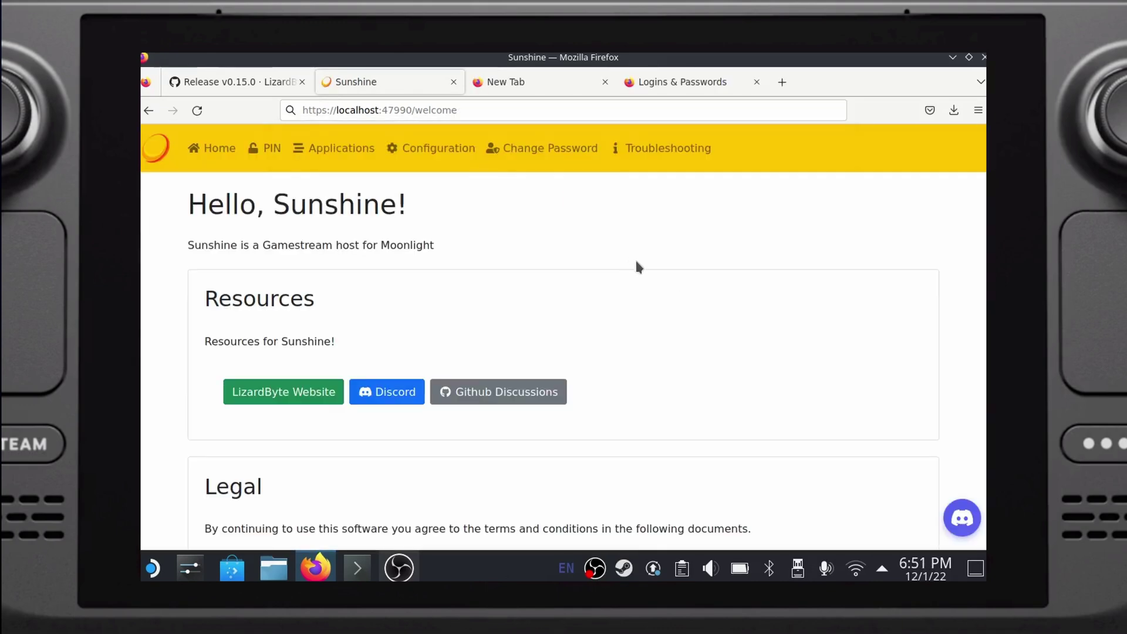
Step: Scroll down through the Sunshine welcome page
scroll(639, 307, "down", 3)
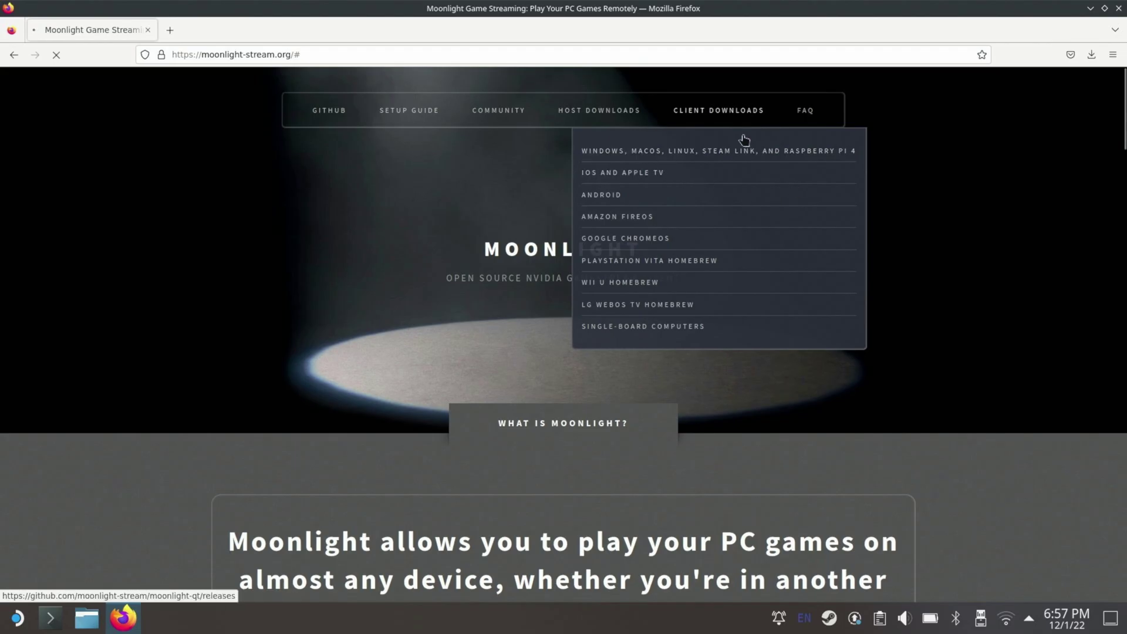
left_click(734, 150)
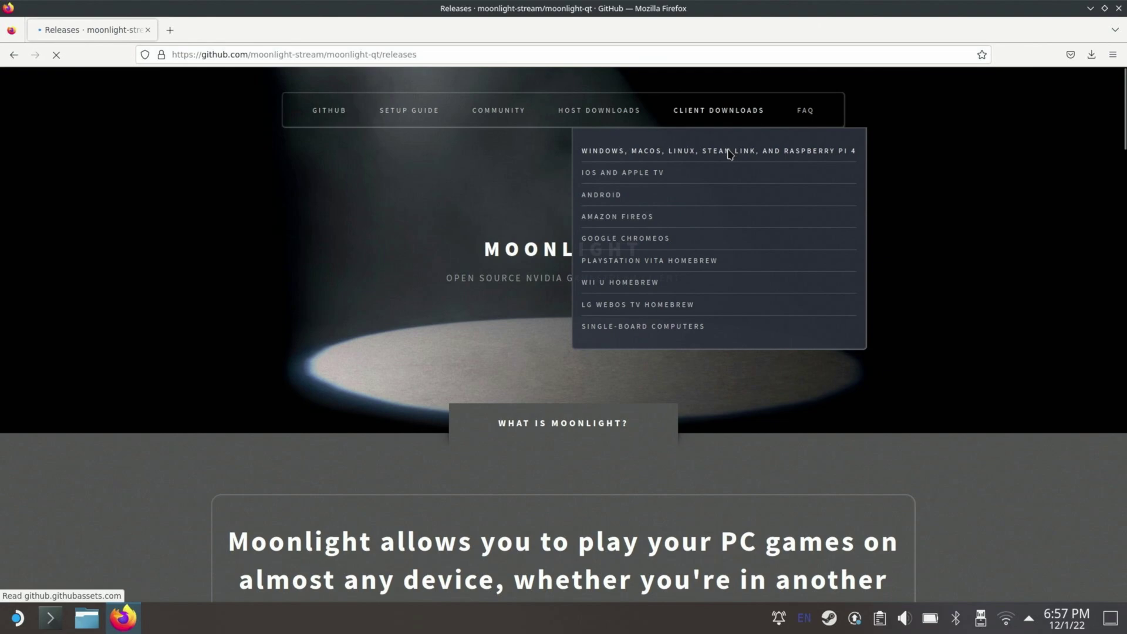
scroll(628, 215, "down", 4)
scroll(633, 217, "down", 9)
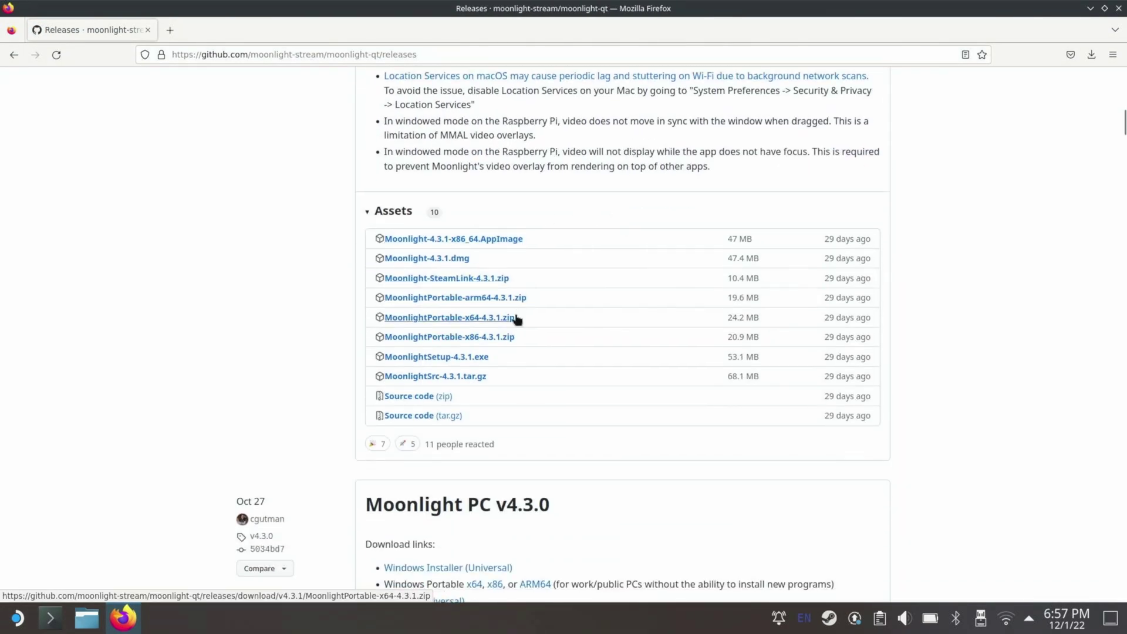
left_click(485, 239)
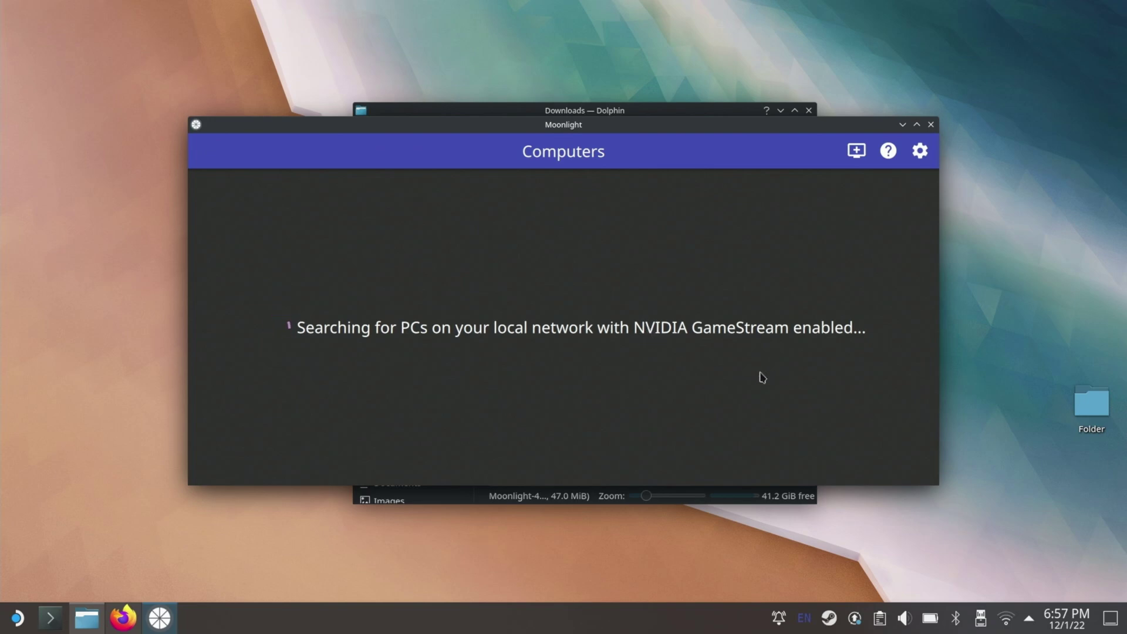
Step: Add the steamdeck host in Moonlight by the IP from the Wi-Fi details, then open Sunshine's PIN page
left_click(855, 151)
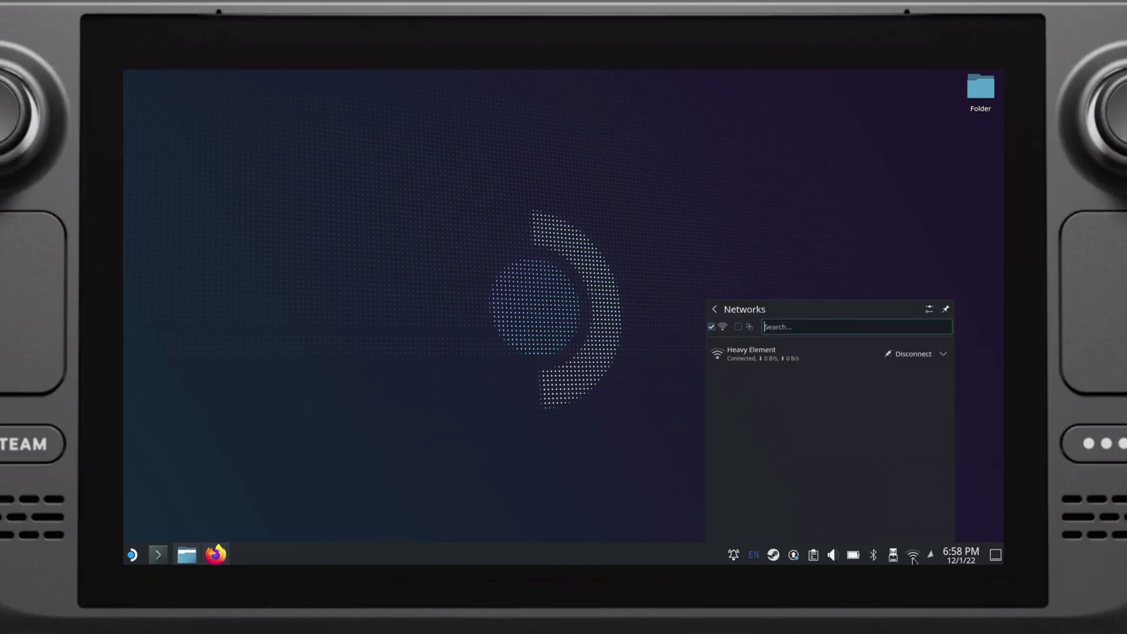
left_click(810, 350)
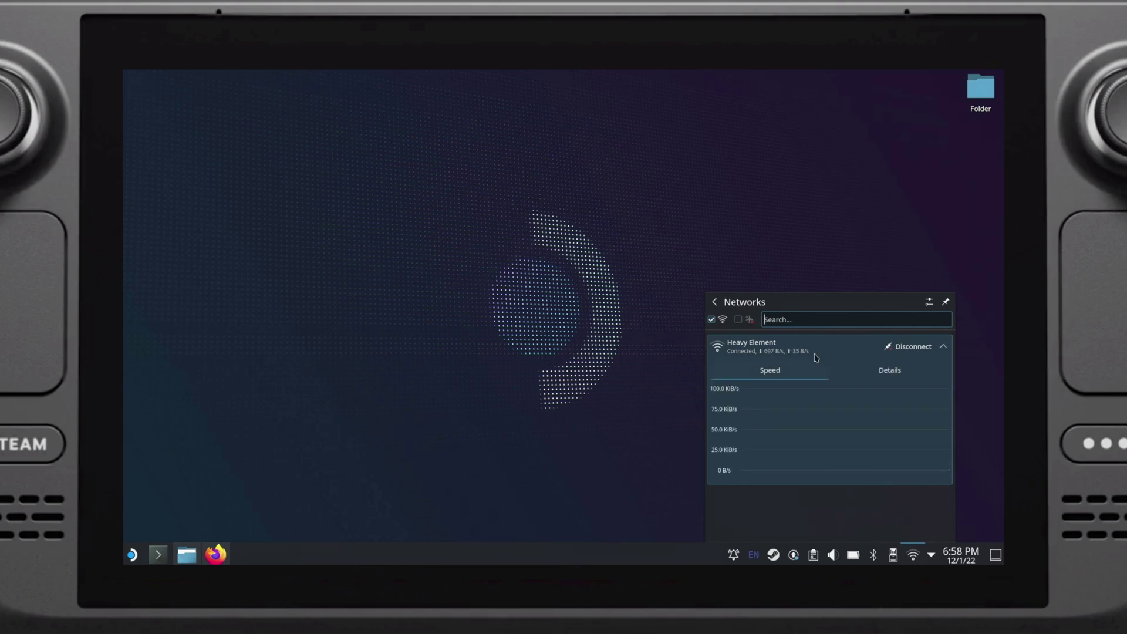
left_click(943, 349)
left_click(943, 347)
left_click(882, 373)
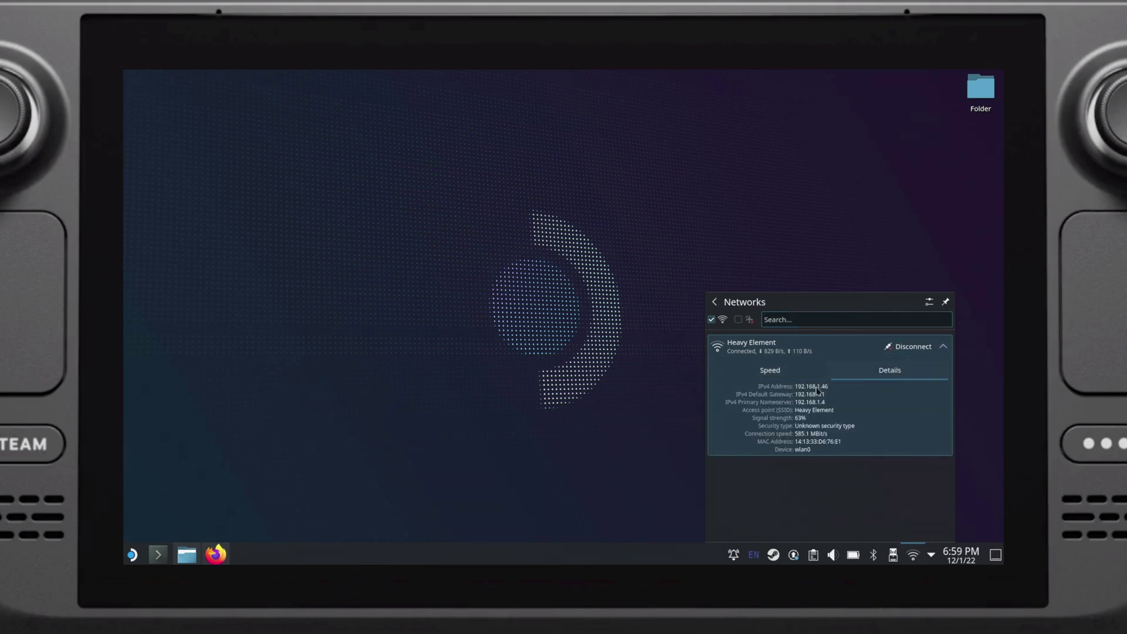
left_click(935, 304)
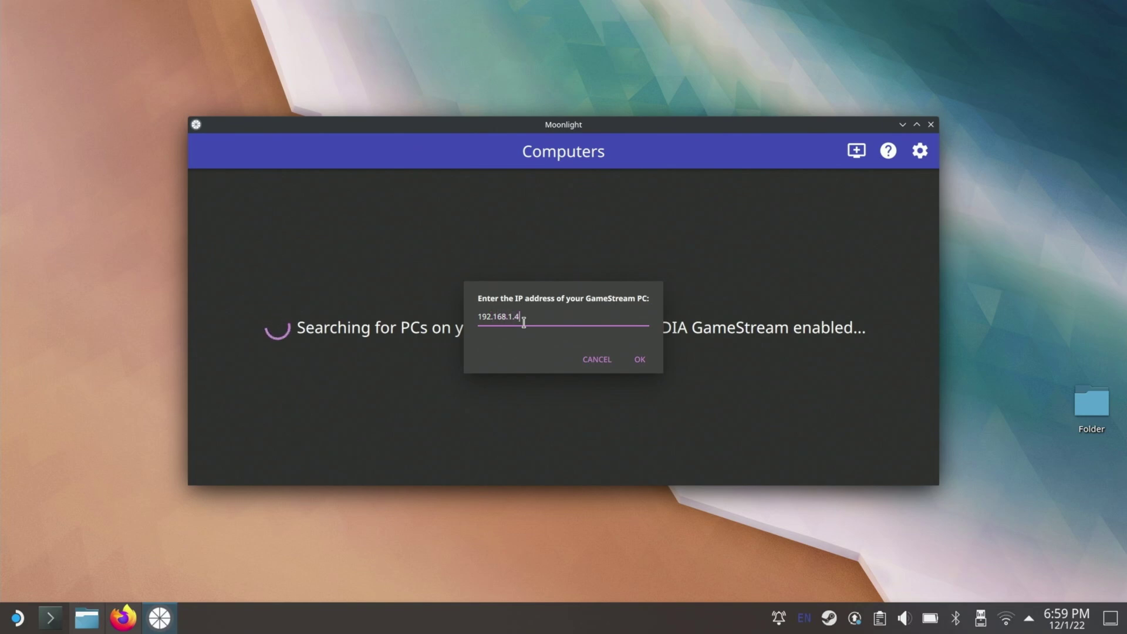
left_click(638, 360)
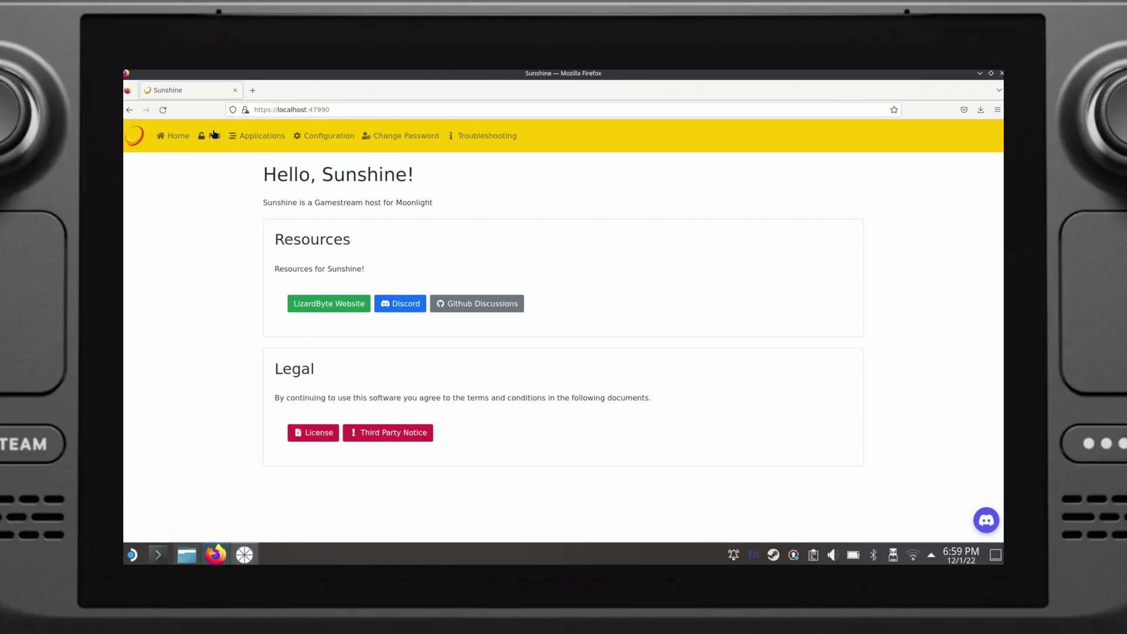
left_click(214, 135)
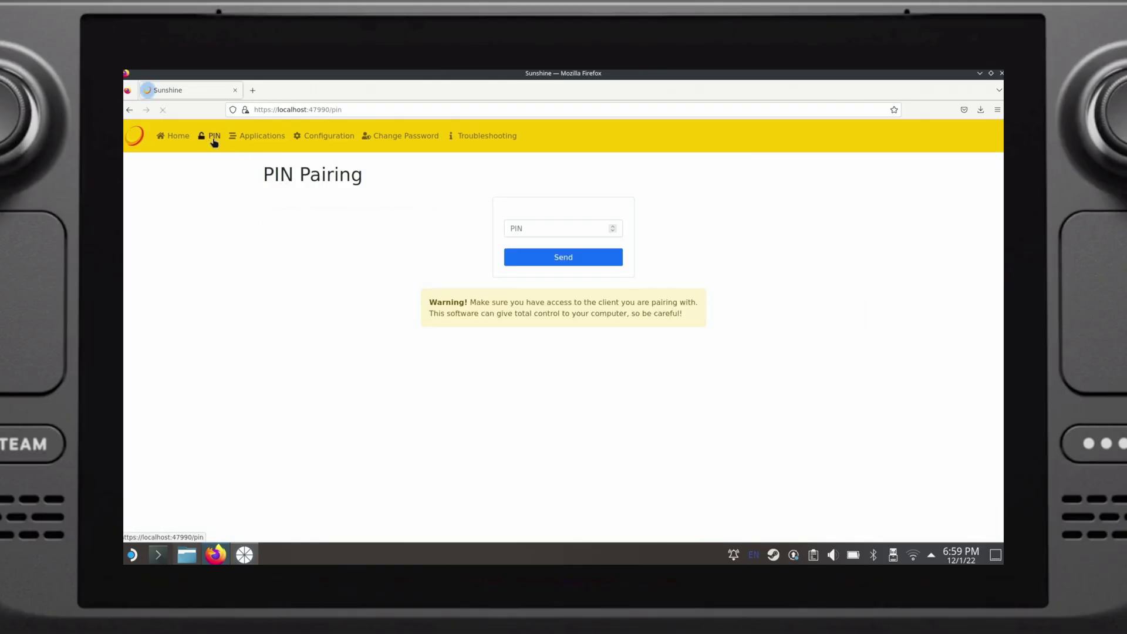
Step: Enter Moonlight's pairing PIN in Sunshine's PIN field and send it
left_click(557, 230)
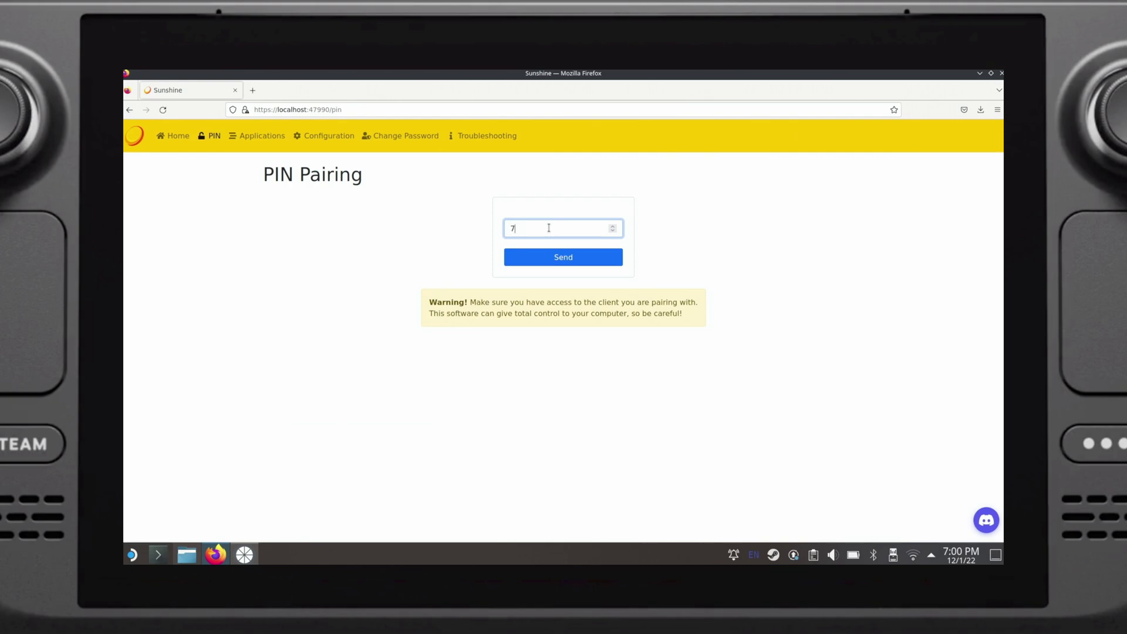
left_click(589, 265)
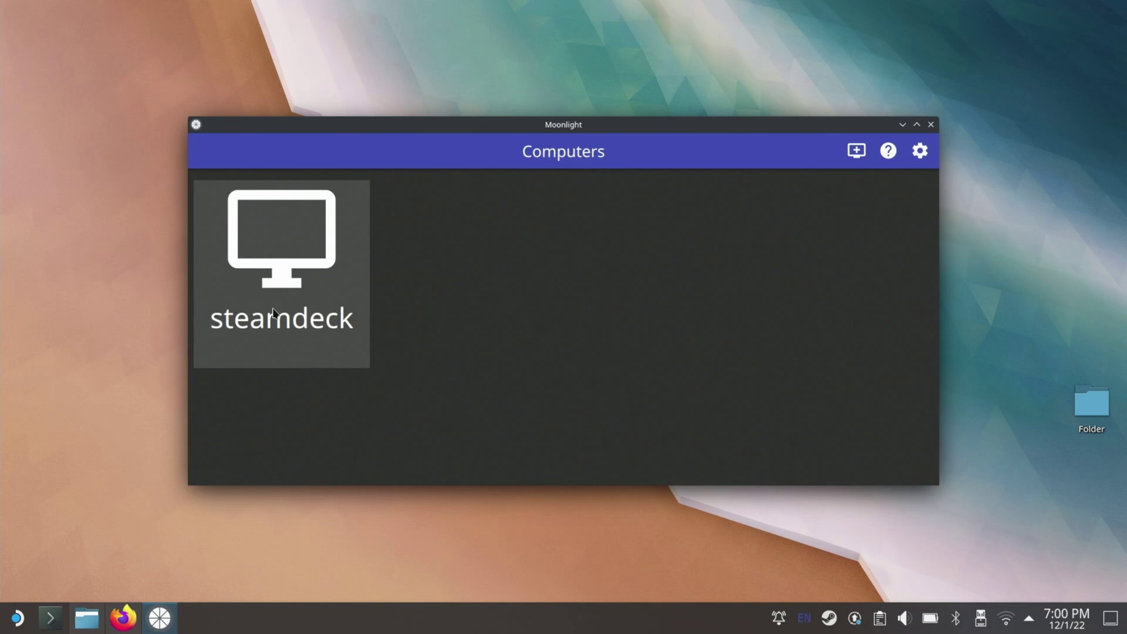
Step: Open the steamdeck host to view its Desktop, Low Res Desktop and Steam apps
left_click(273, 312)
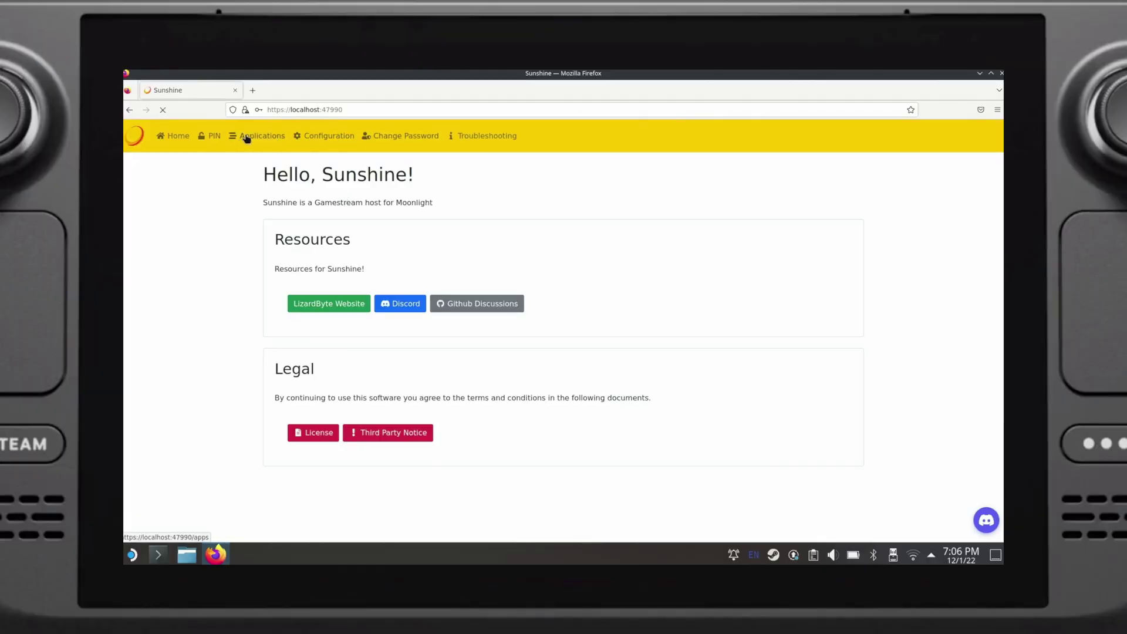
Step: Add an application named Guilty Gear Strive with output steam steam://rungameid/1384160
left_click(297, 324)
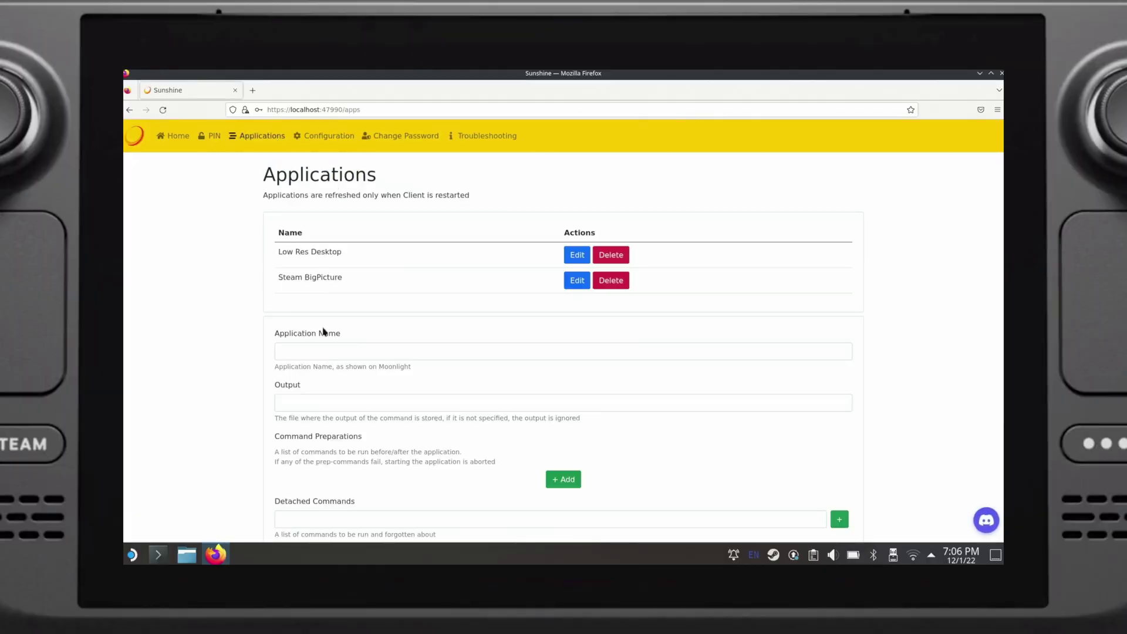
scroll(323, 332, "down", 3)
left_click(340, 245)
type("Guilty Gear Strive")
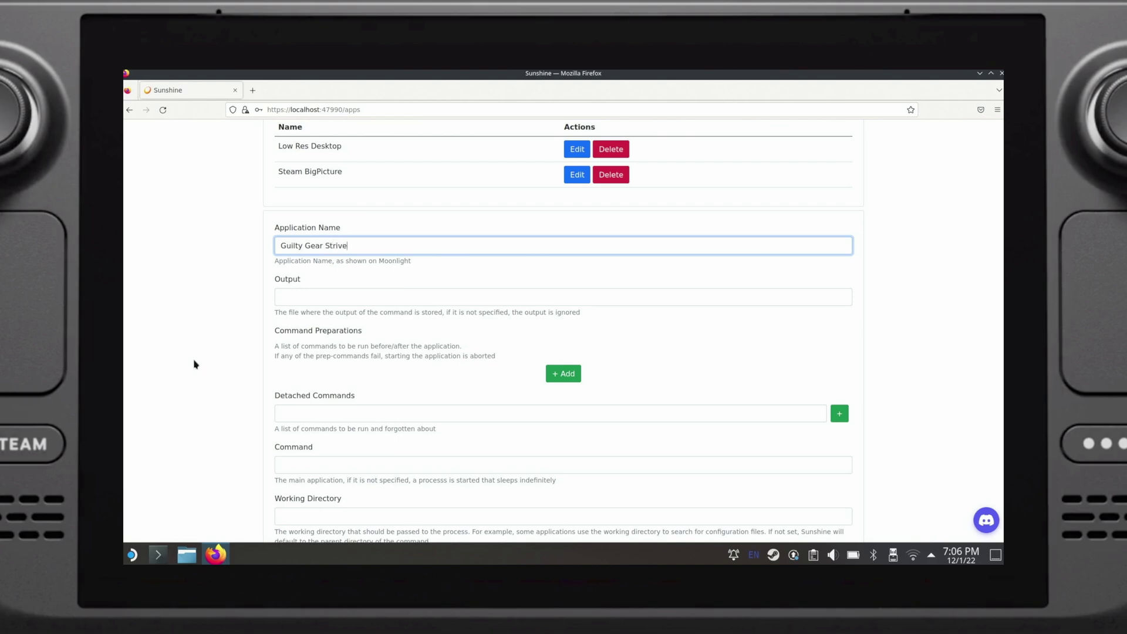
key("Tab")
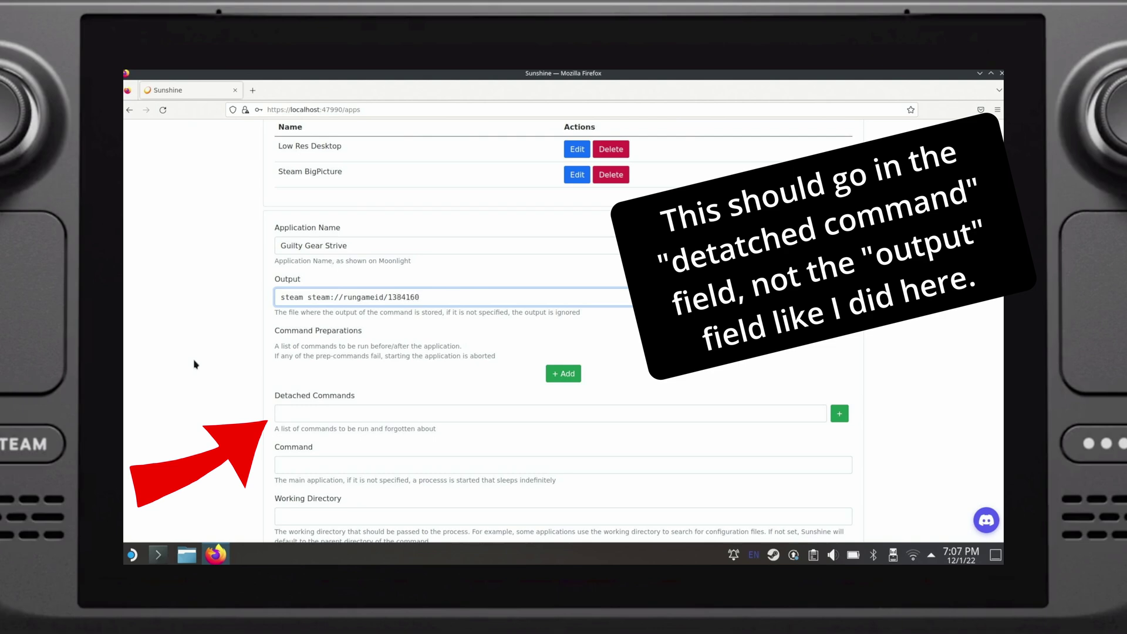
left_click(206, 356)
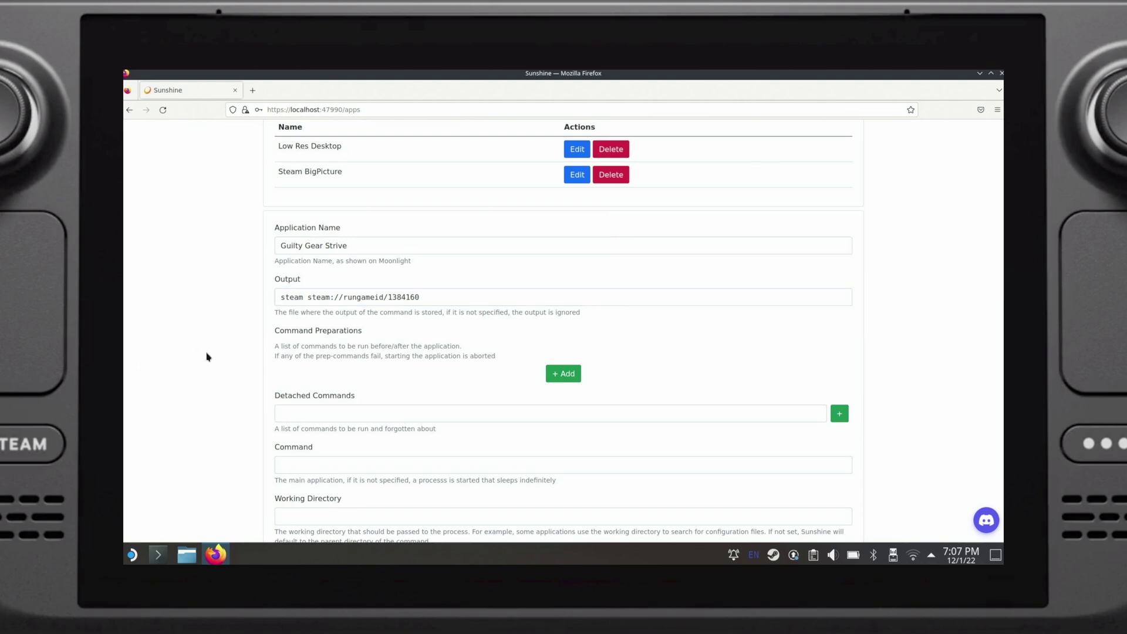
scroll(207, 356, "down", 1)
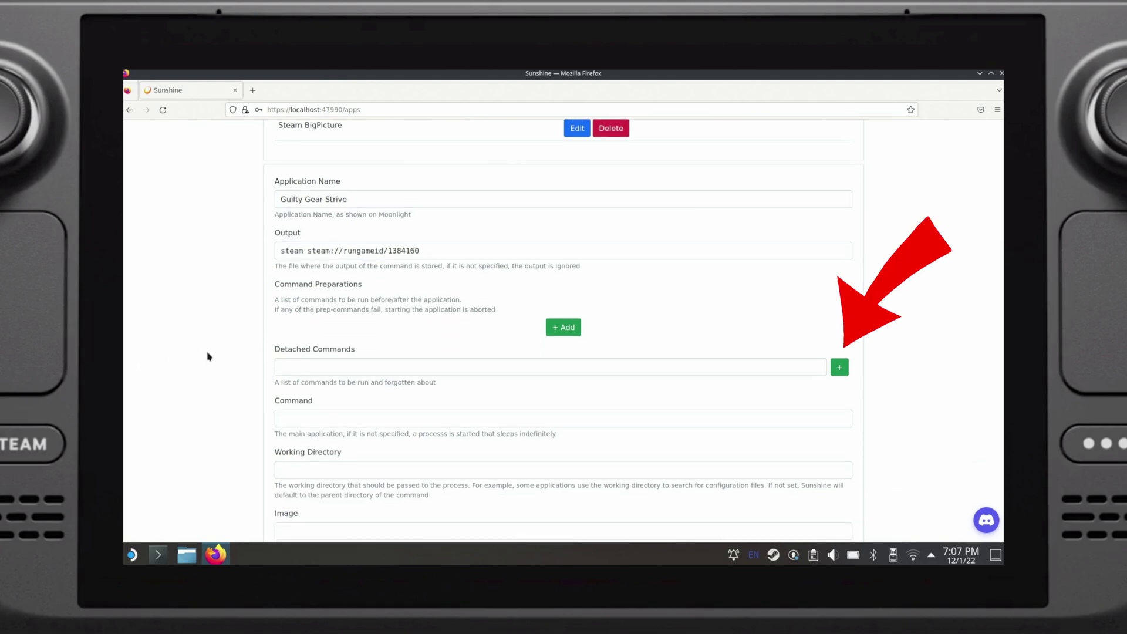
scroll(233, 351, "down", 1)
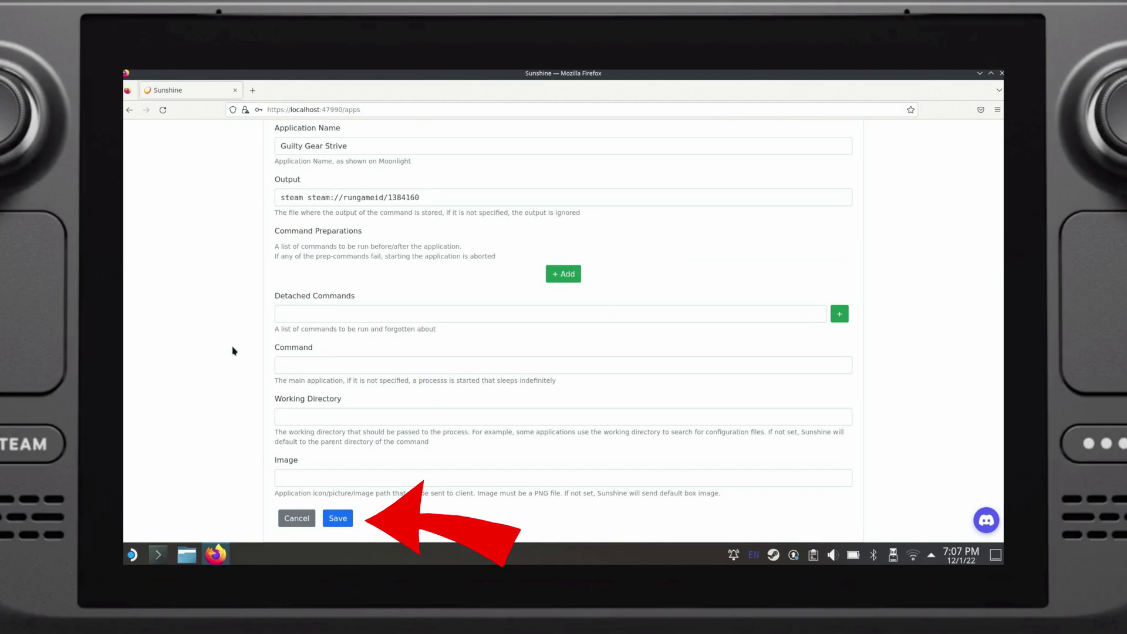